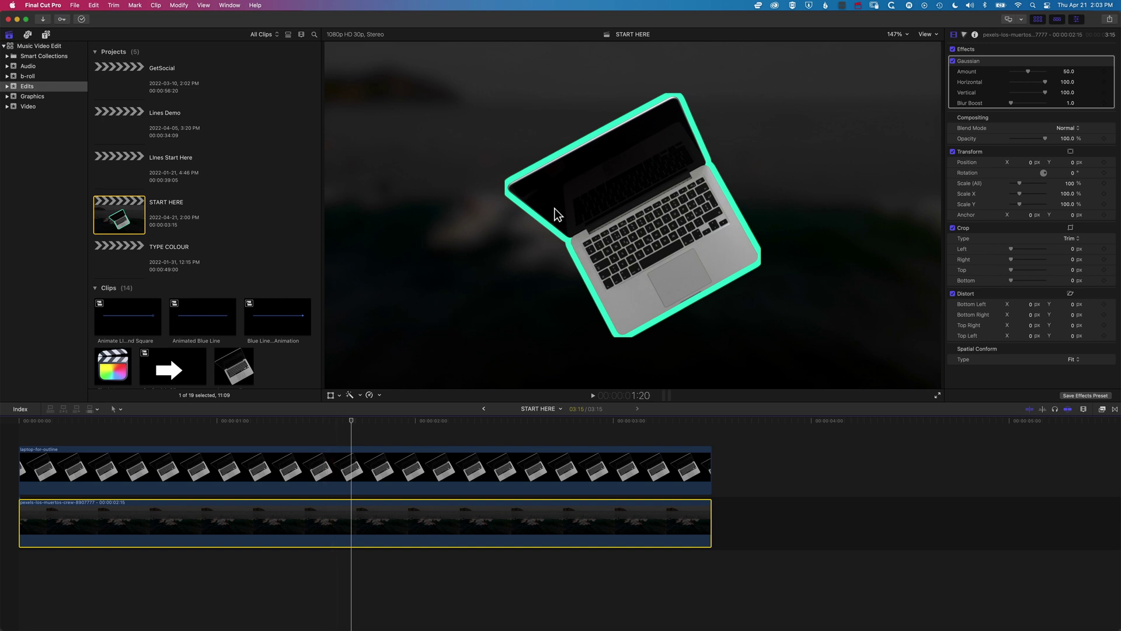
Inspect the laptop's edge at 400% zoom and raise its PT Outline width to 25, then fit the view
{"action": "left_click", "coordinate": [896, 36]}
{"action": "left_click", "coordinate": [906, 118]}
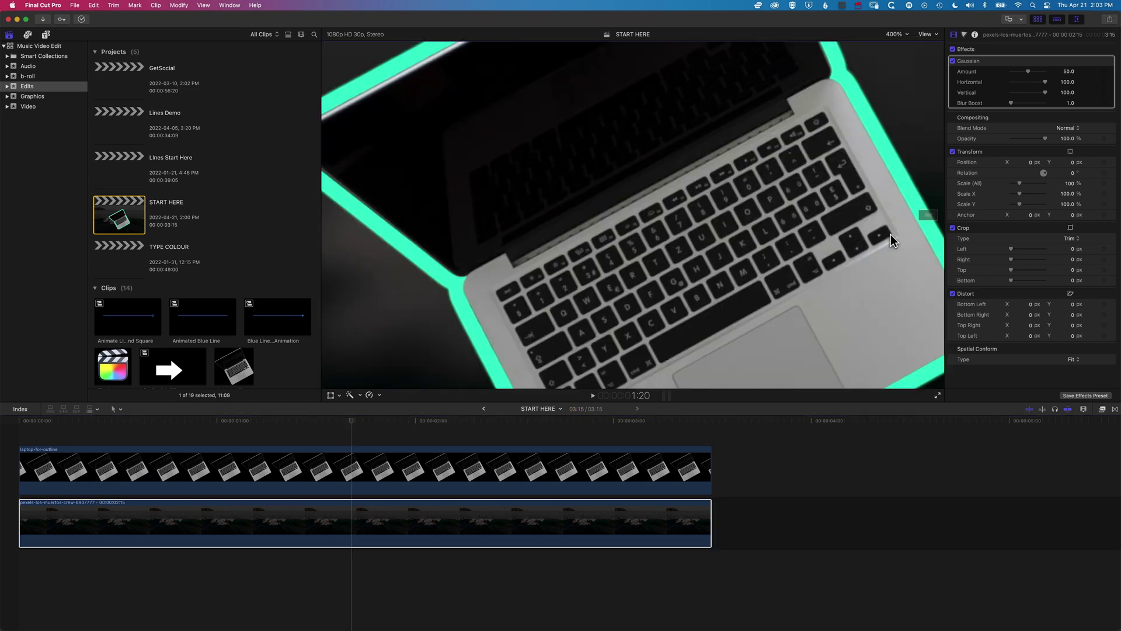
{"action": "left_click_drag", "start_coordinate": [926, 217], "coordinate": [926, 213]}
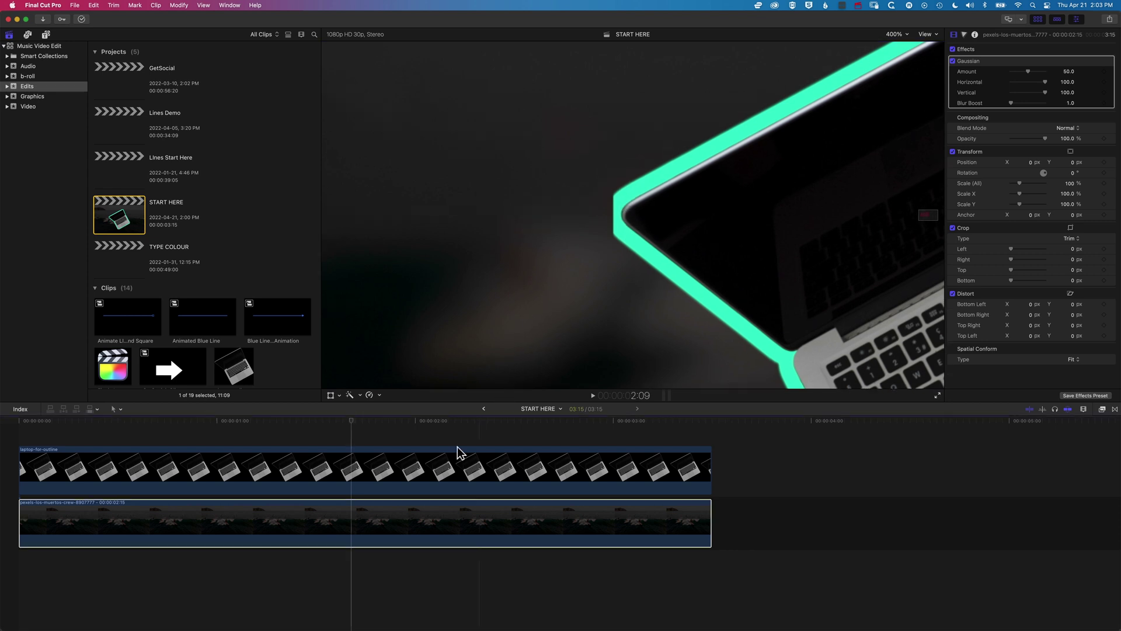
{"action": "left_click", "coordinate": [447, 467]}
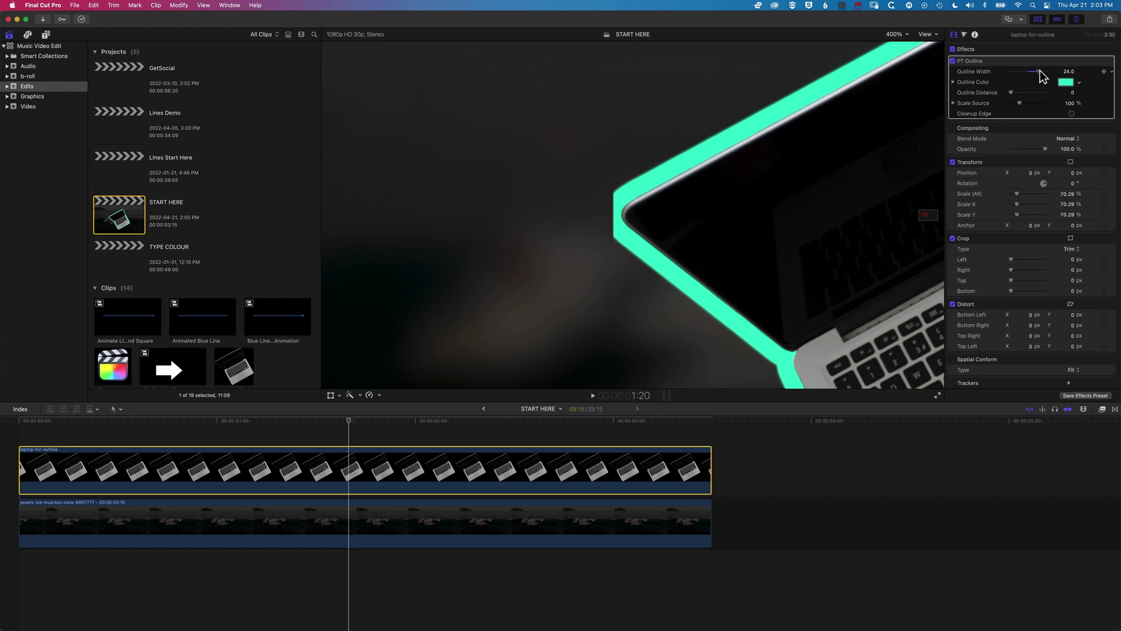
{"action": "mouse_move", "coordinate": [1033, 71]}
{"action": "left_mouse_down"}
{"action": "mouse_move", "coordinate": [1023, 72]}
{"action": "mouse_move", "coordinate": [1040, 72]}
{"action": "left_mouse_up"}
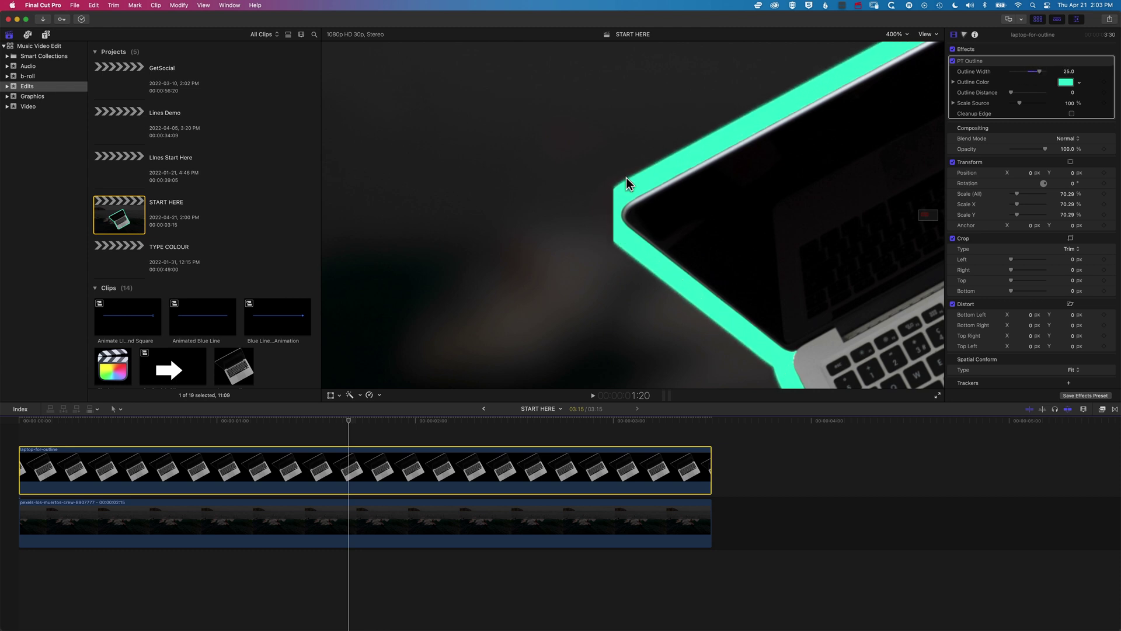
{"action": "left_click", "coordinate": [331, 394]}
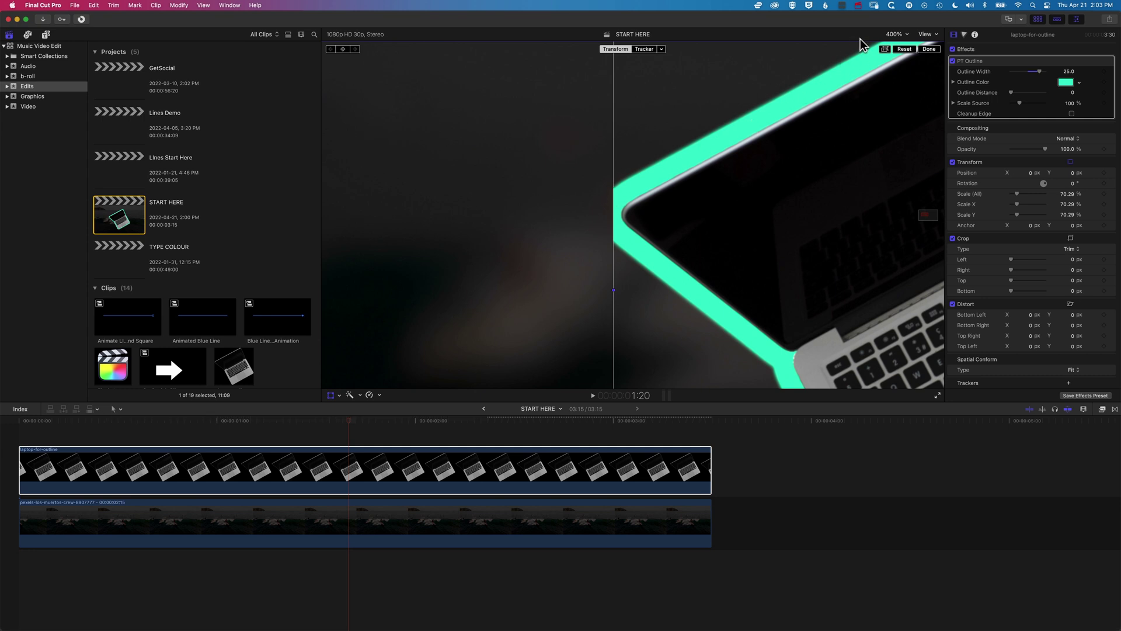
{"action": "left_click", "coordinate": [897, 35]}
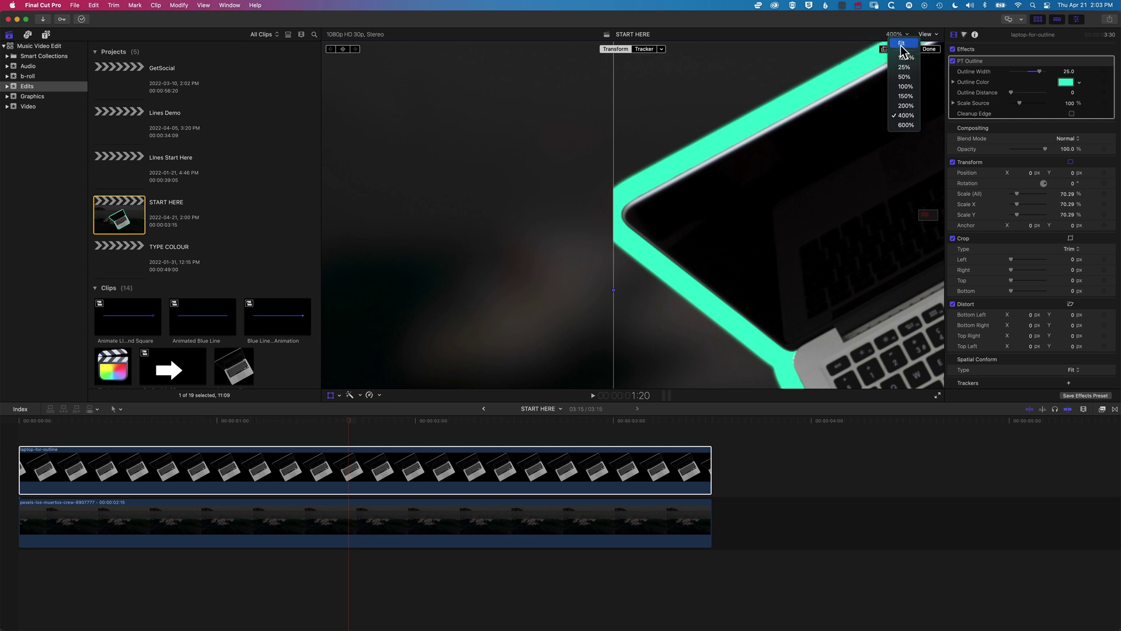
{"action": "left_click", "coordinate": [902, 44]}
Delete the outlined laptop clip and place a fresh laptop-for-outline clip above the background
{"action": "left_click", "coordinate": [359, 471]}
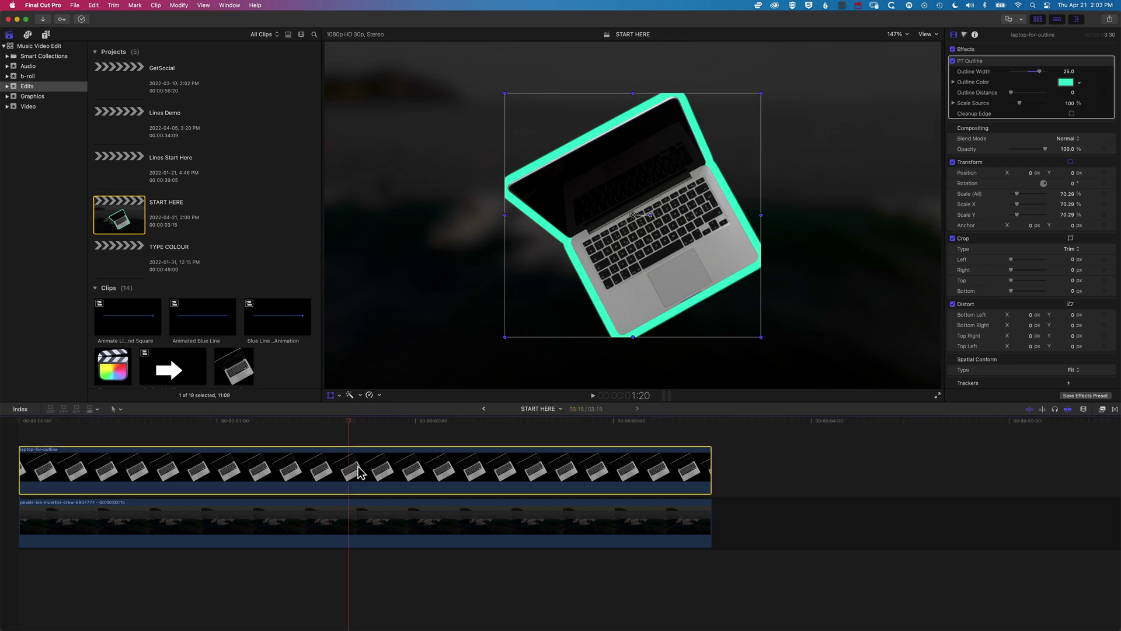
{"action": "key", "text": "Delete"}
{"action": "left_click", "coordinate": [331, 396]}
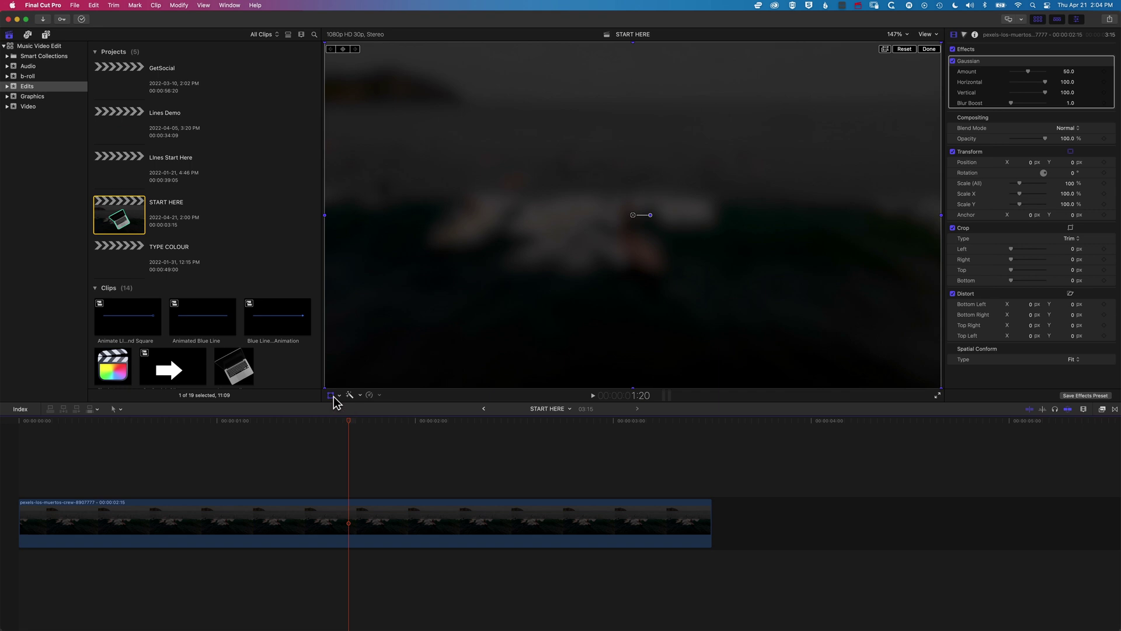
{"action": "left_click", "coordinate": [332, 396]}
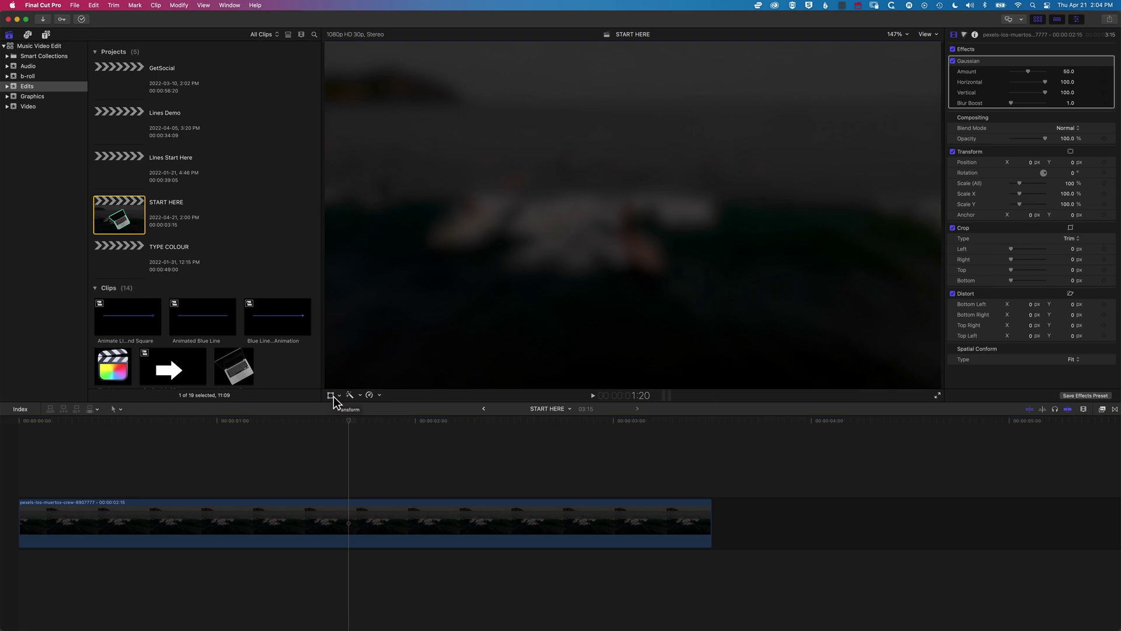
{"action": "left_click", "coordinate": [233, 365]}
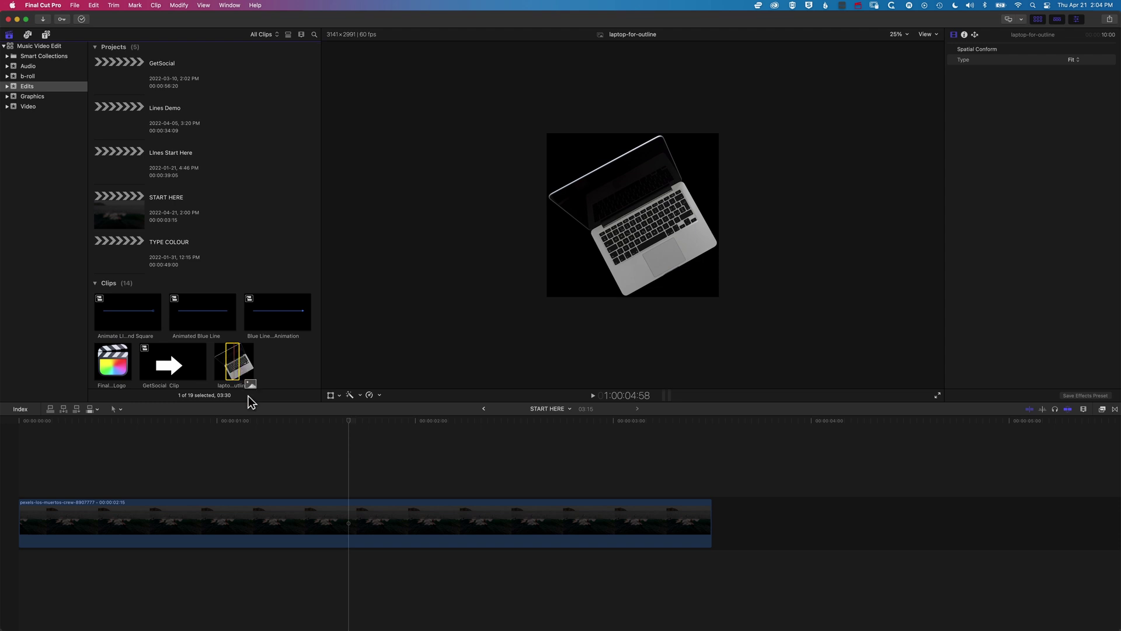
{"action": "left_click_drag", "start_coordinate": [246, 415], "coordinate": [18, 468]}
{"action": "left_click_drag", "start_coordinate": [351, 425], "coordinate": [335, 424]}
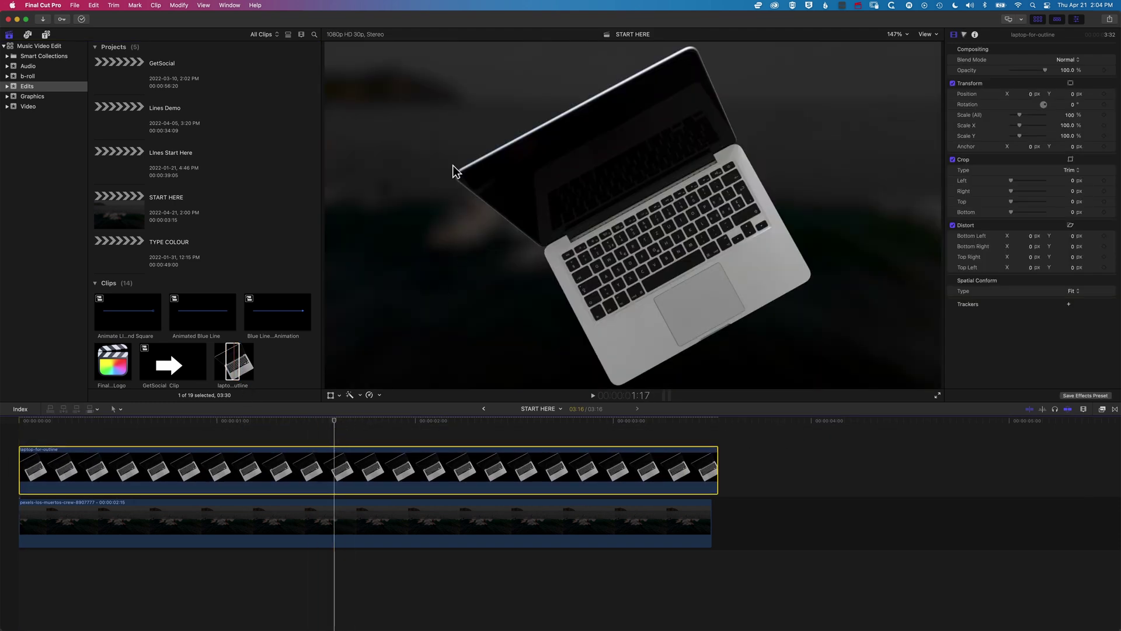
Scale the new laptop clip to 61.65% and move it to X -34.5, Y 18.1
{"action": "left_click", "coordinate": [332, 396]}
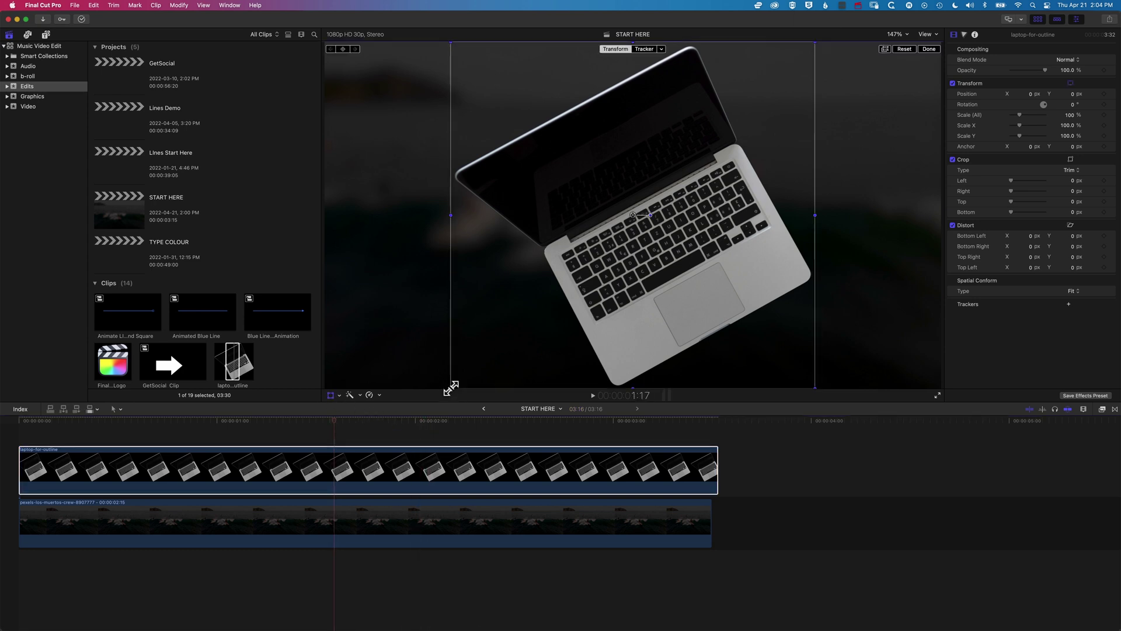
{"action": "left_click_drag", "start_coordinate": [450, 388], "coordinate": [522, 310]}
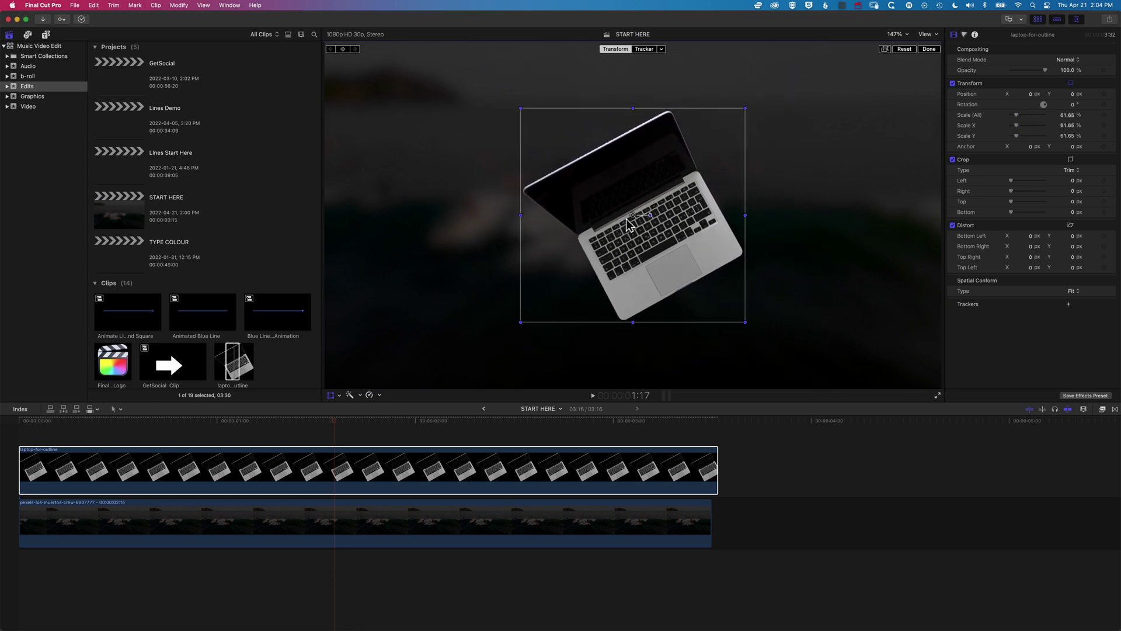
{"action": "mouse_move", "coordinate": [633, 215]}
{"action": "left_mouse_down"}
{"action": "mouse_move", "coordinate": [623, 182]}
{"action": "mouse_move", "coordinate": [623, 210]}
{"action": "left_mouse_up"}
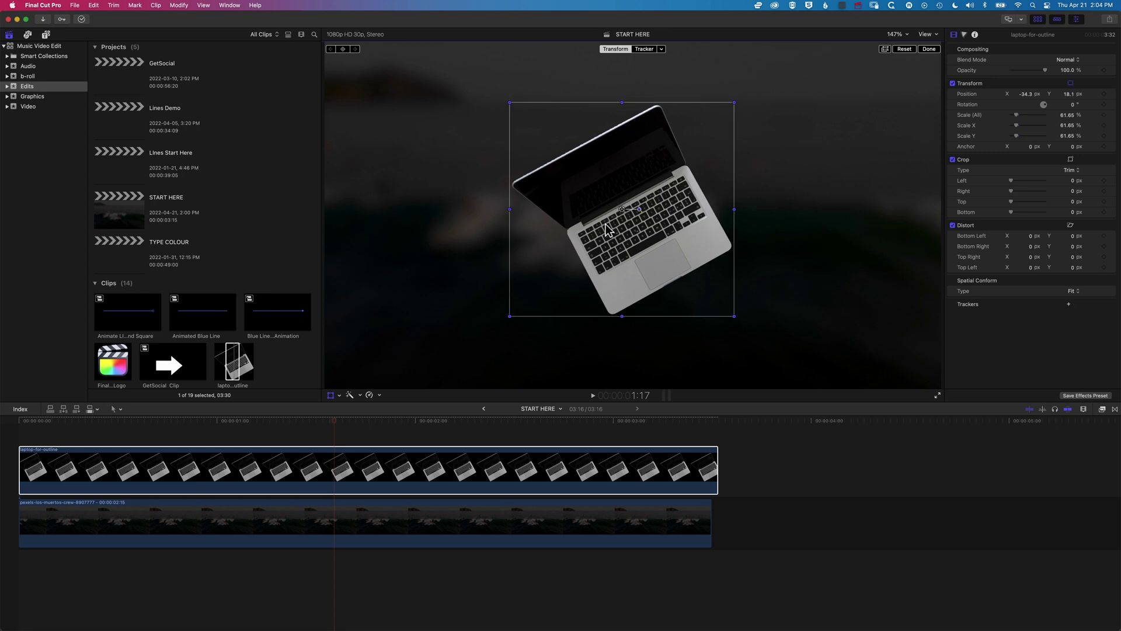
{"action": "left_click", "coordinate": [332, 395]}
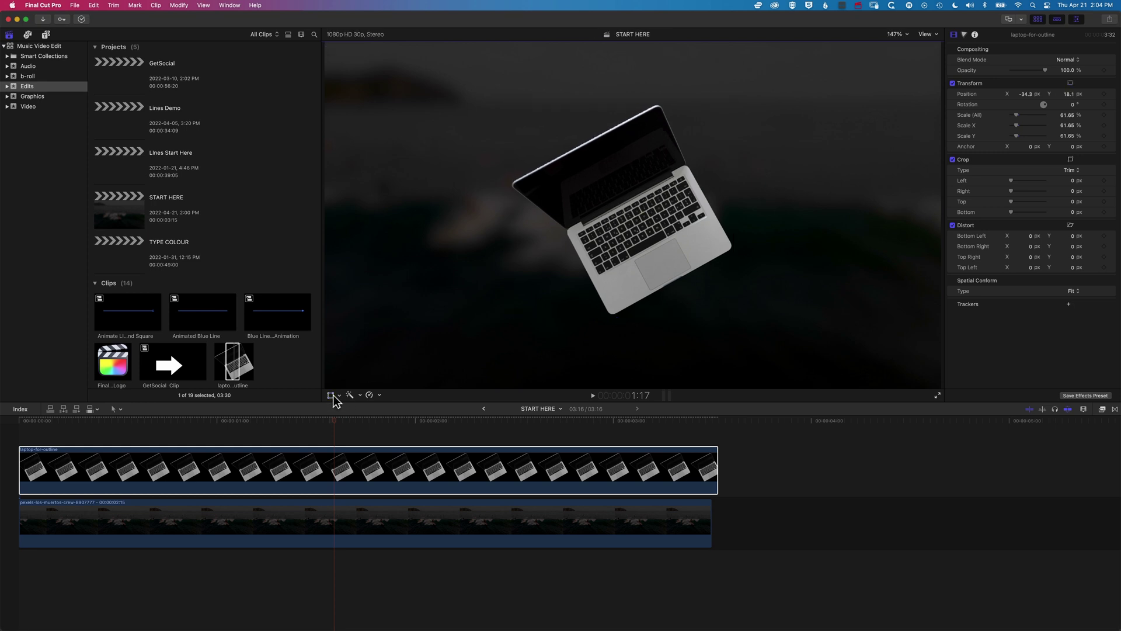
{"action": "left_click", "coordinate": [333, 470]}
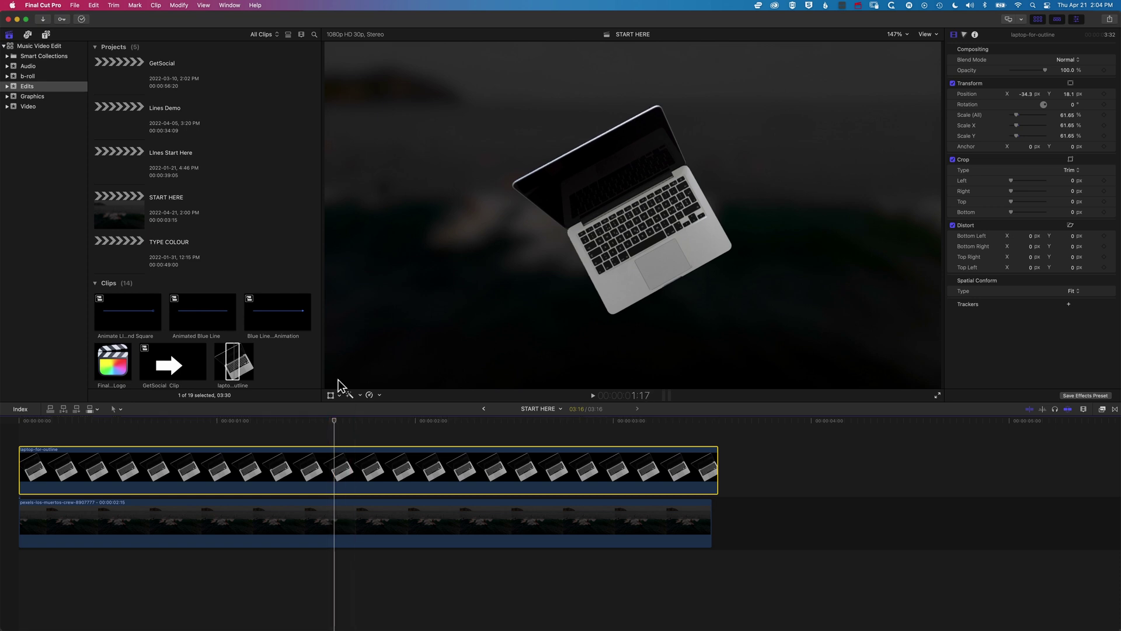
Wrap the scaled laptop clip into a new compound clip named 'Laptop Clip'
{"action": "left_click", "coordinate": [76, 6]}
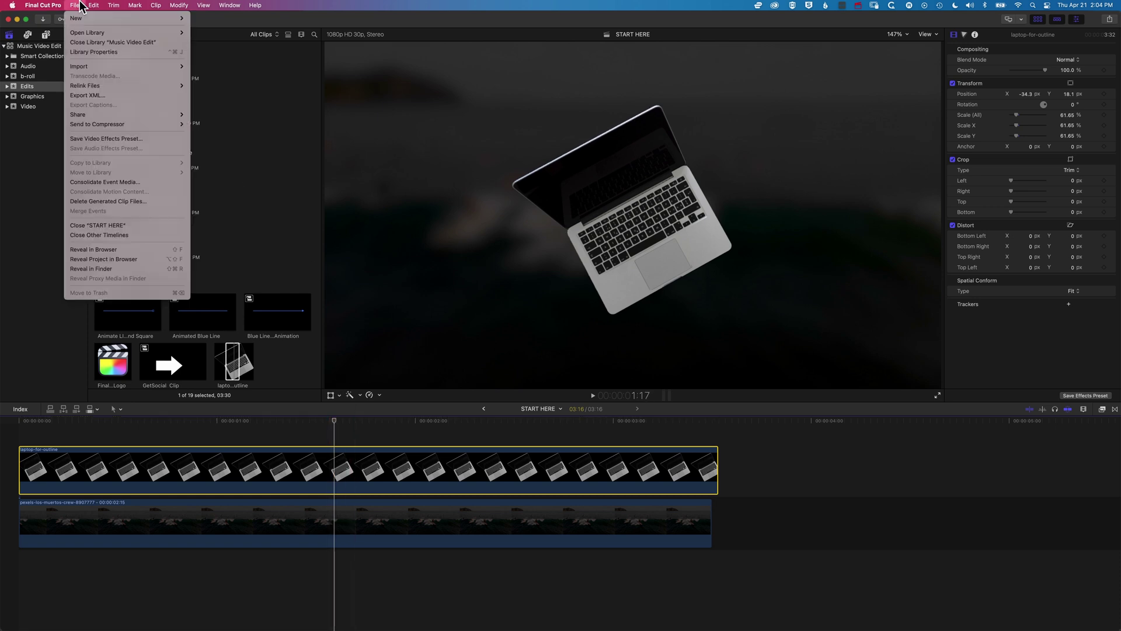
{"action": "mouse_move", "coordinate": [80, 24]}
{"action": "left_click", "coordinate": [208, 85]}
{"action": "type", "text": "Laptop"}
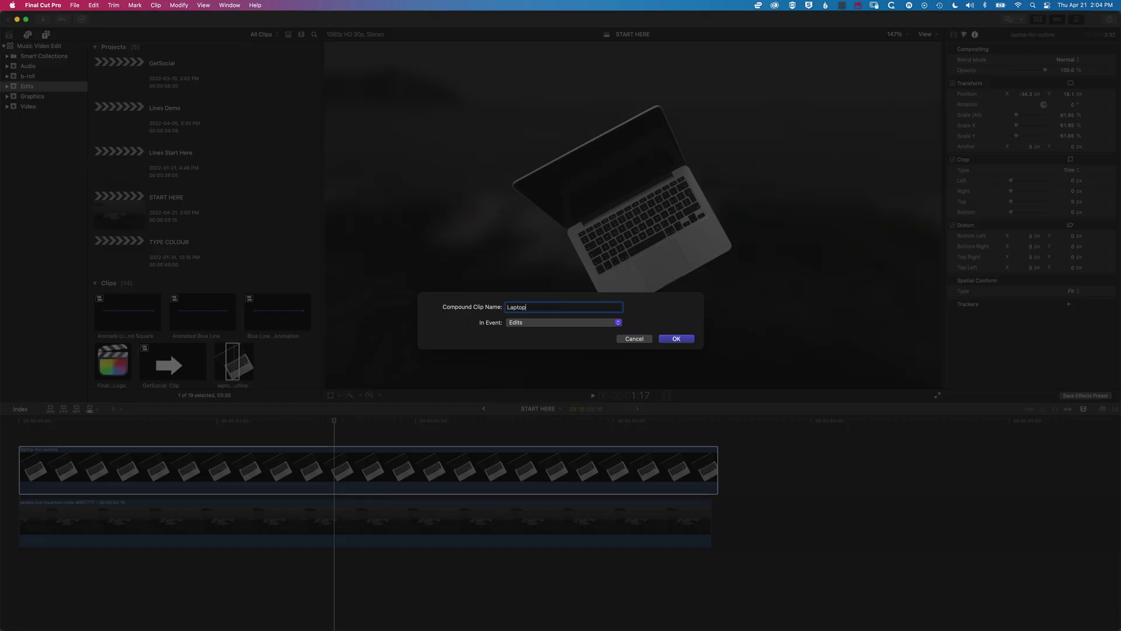
{"action": "type", "text": " Clip"}
{"action": "key", "text": "Return"}
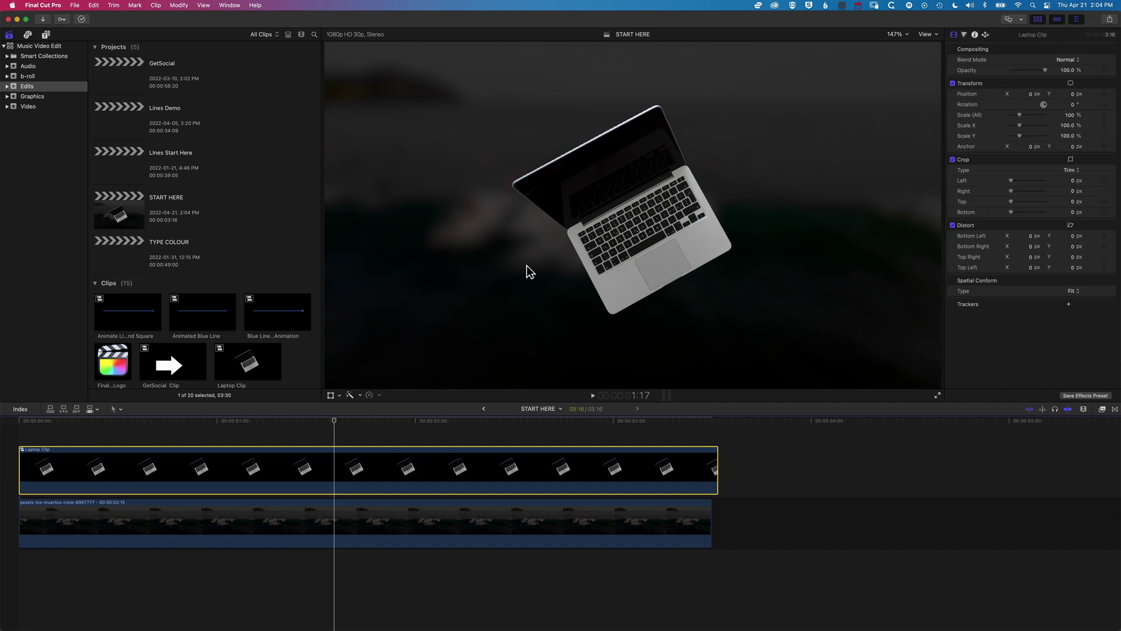
Apply the BretFX PT Outline effect to Laptop Clip, giving it a white width-15 border
{"action": "left_click", "coordinate": [1103, 409]}
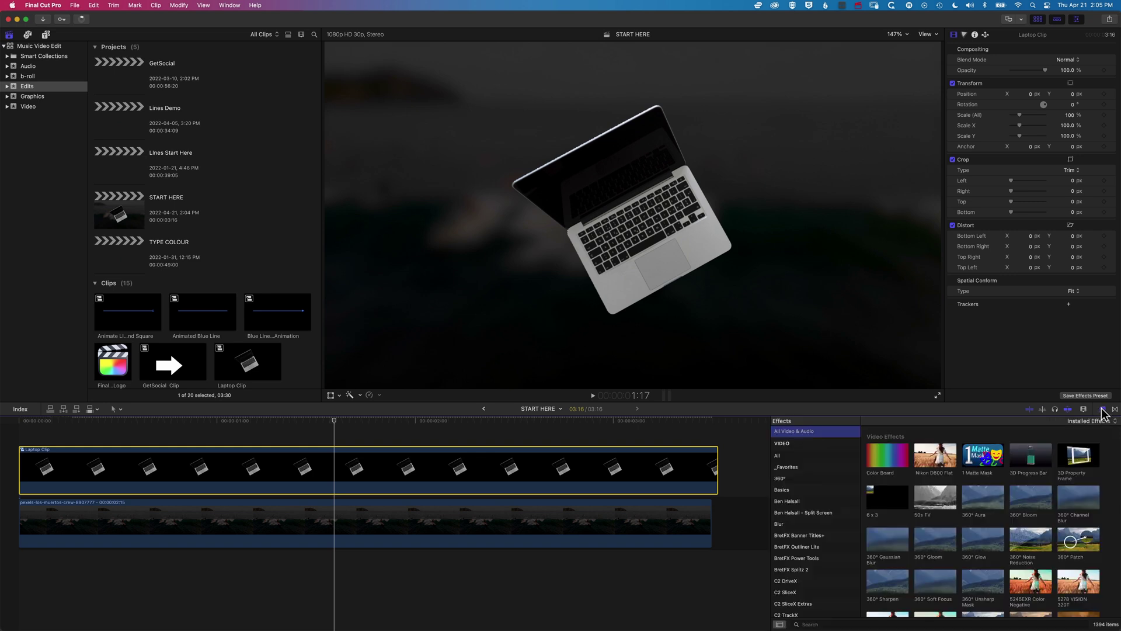
{"action": "left_click", "coordinate": [806, 558]}
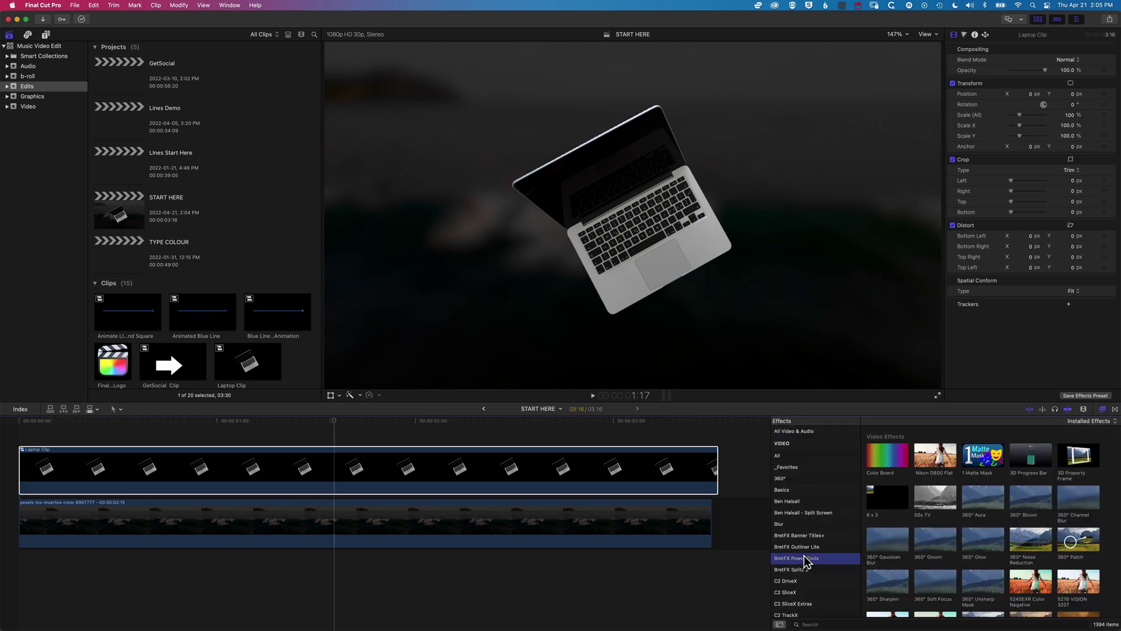
{"action": "left_click", "coordinate": [894, 503]}
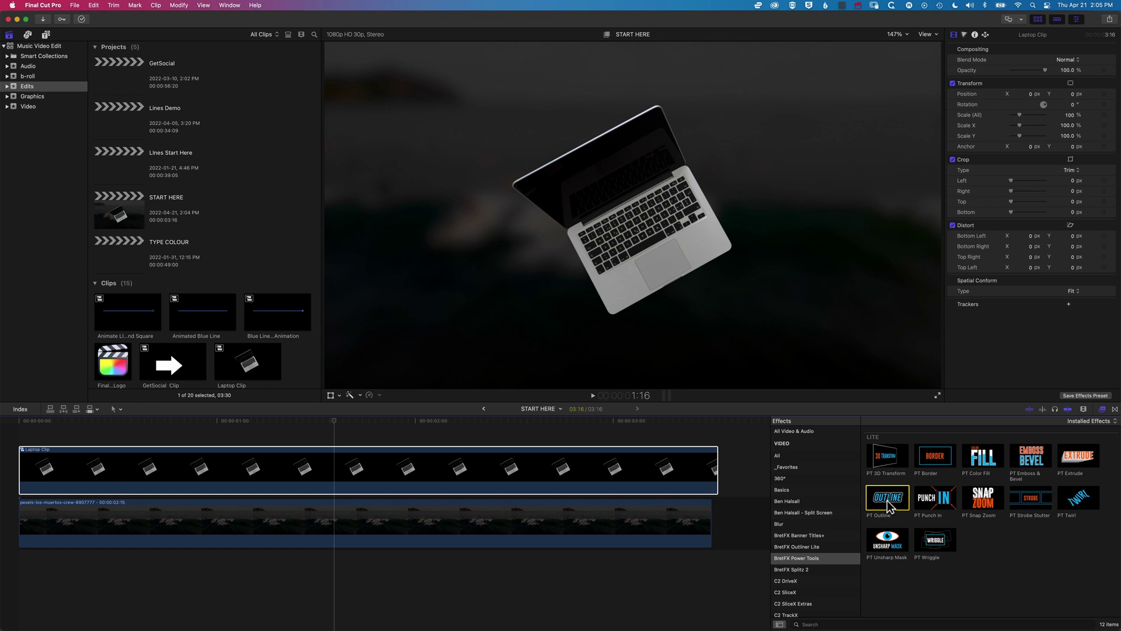
{"action": "left_click_drag", "start_coordinate": [888, 502], "coordinate": [434, 474]}
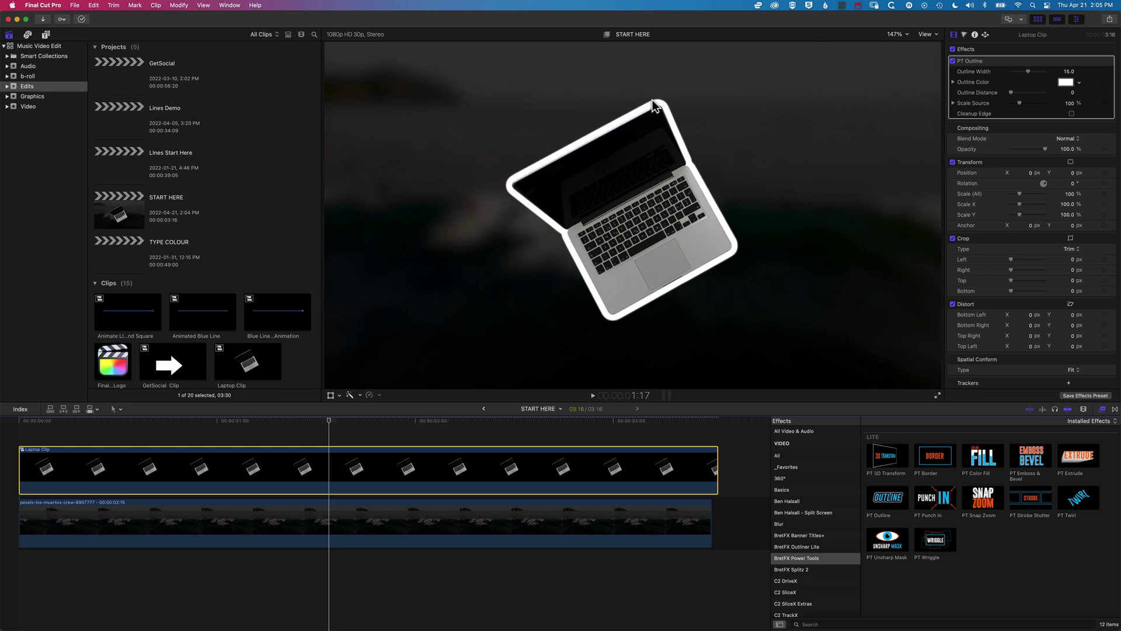
Trim Laptop Clip to about half its length and add laptop-for-outline right after it
{"action": "left_click", "coordinate": [718, 468]}
{"action": "left_click_drag", "start_coordinate": [717, 468], "coordinate": [347, 468]}
{"action": "left_click", "coordinate": [234, 367]}
{"action": "scroll", "coordinate": [257, 286], "scroll_direction": "down", "scroll_amount": 5}
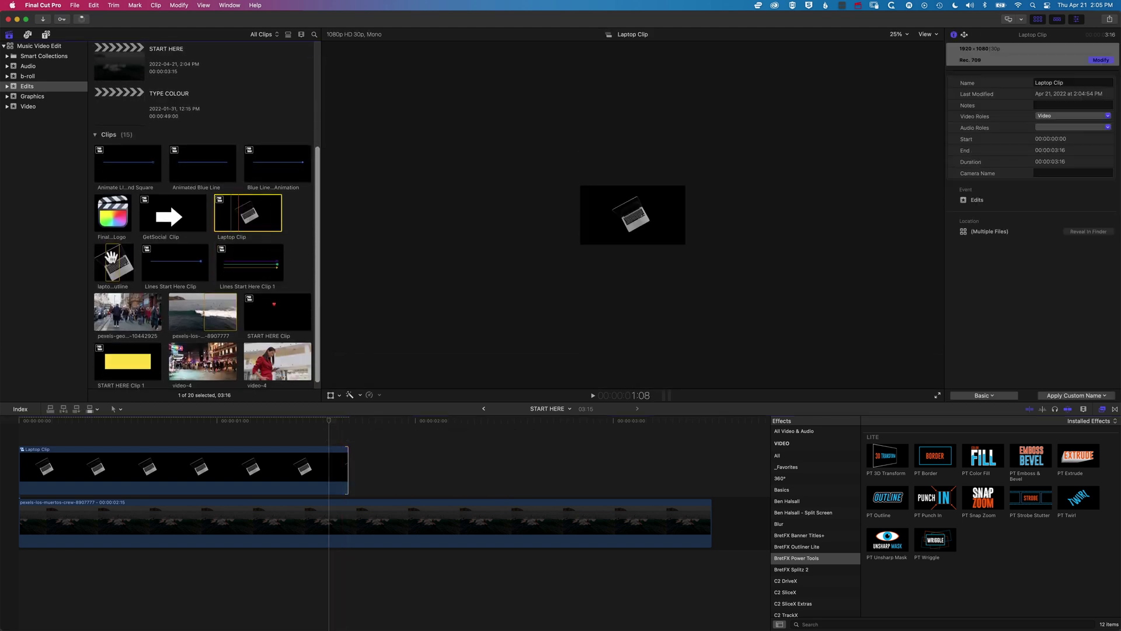
{"action": "left_click", "coordinate": [111, 260]}
{"action": "left_click_drag", "start_coordinate": [111, 260], "coordinate": [409, 470]}
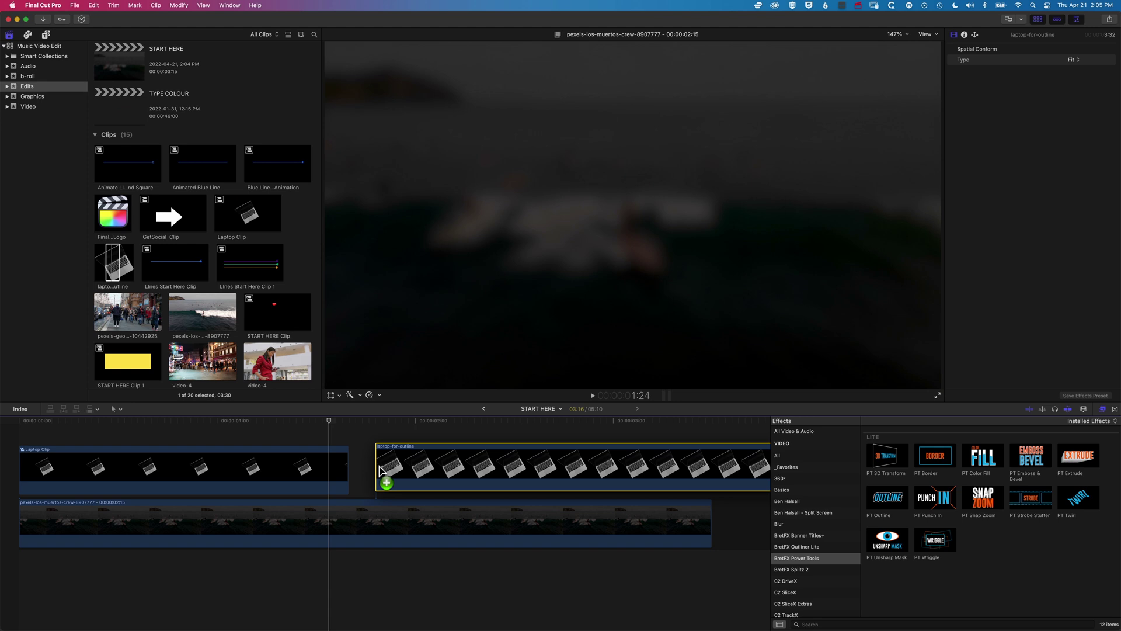
Scale the laptop-for-outline clip to about 73% and give it a white PT Outline
{"action": "left_click", "coordinate": [331, 395]}
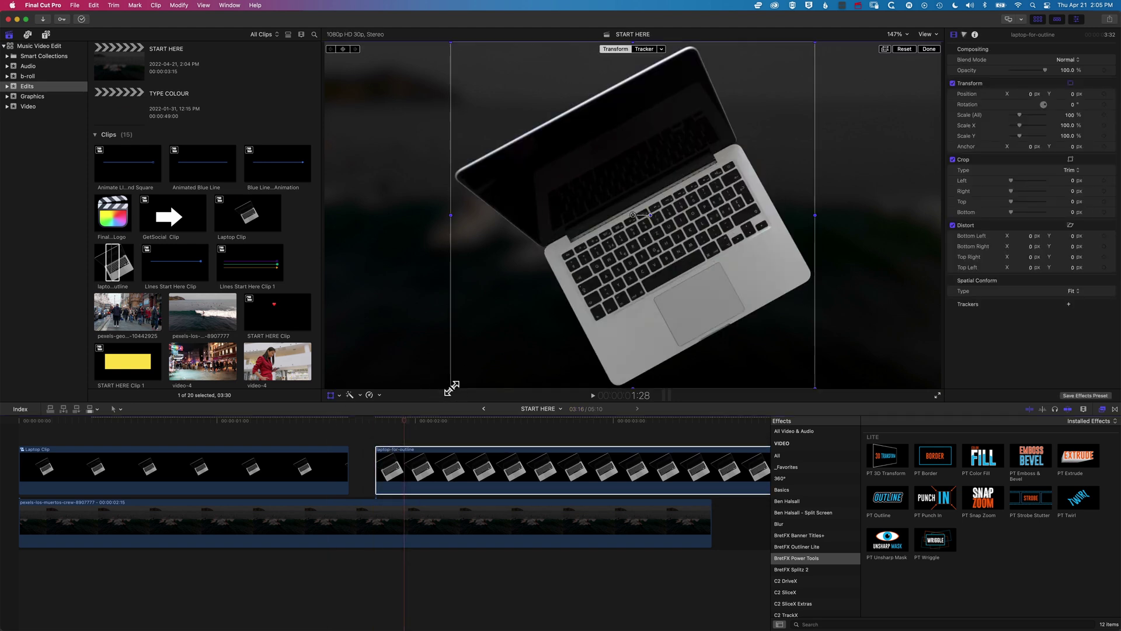
{"action": "left_click_drag", "start_coordinate": [451, 388], "coordinate": [501, 311]}
{"action": "left_click_drag", "start_coordinate": [890, 499], "coordinate": [645, 468]}
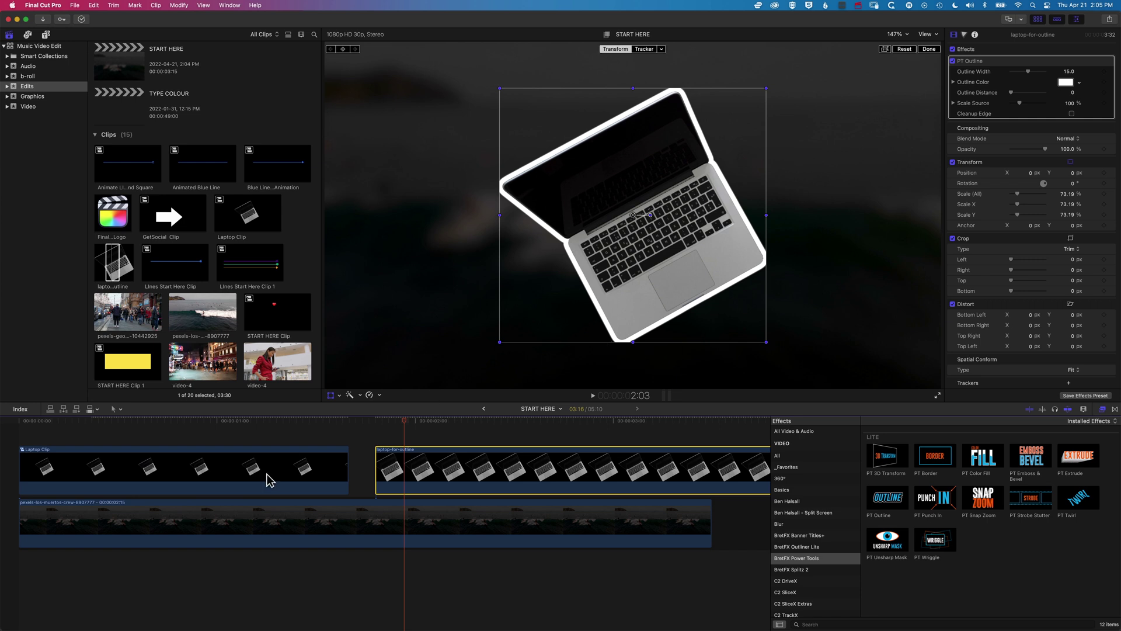
{"action": "left_click", "coordinate": [287, 420]}
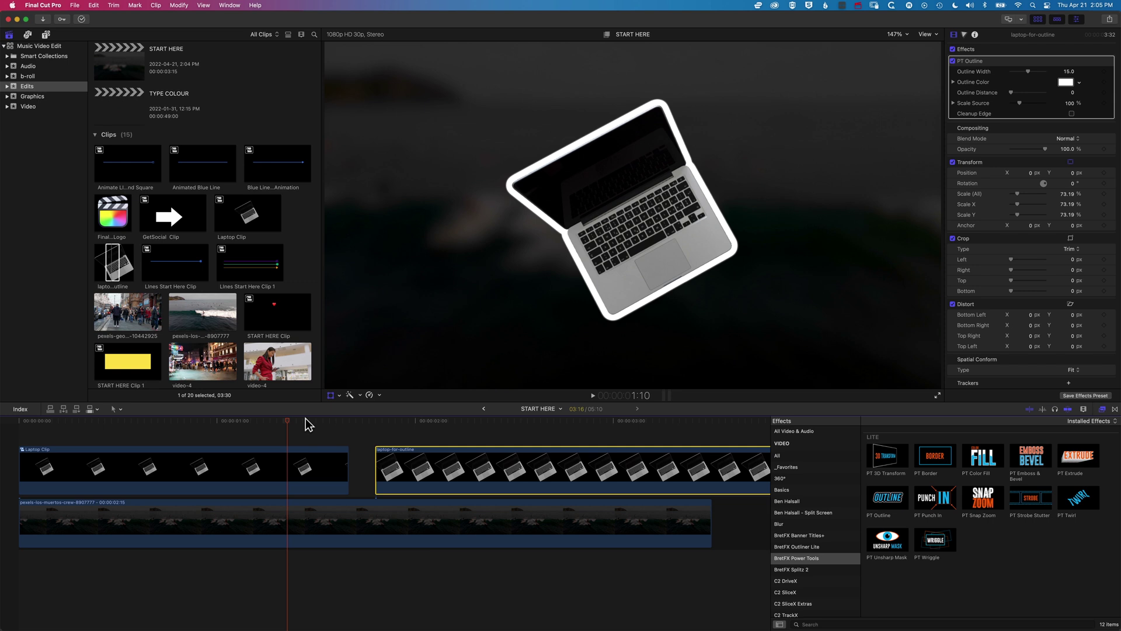
{"action": "key", "text": "Left"}
Set Laptop Clip's outline distance to 12 and add a second, yellow-green PT Outline
{"action": "left_click", "coordinate": [245, 474]}
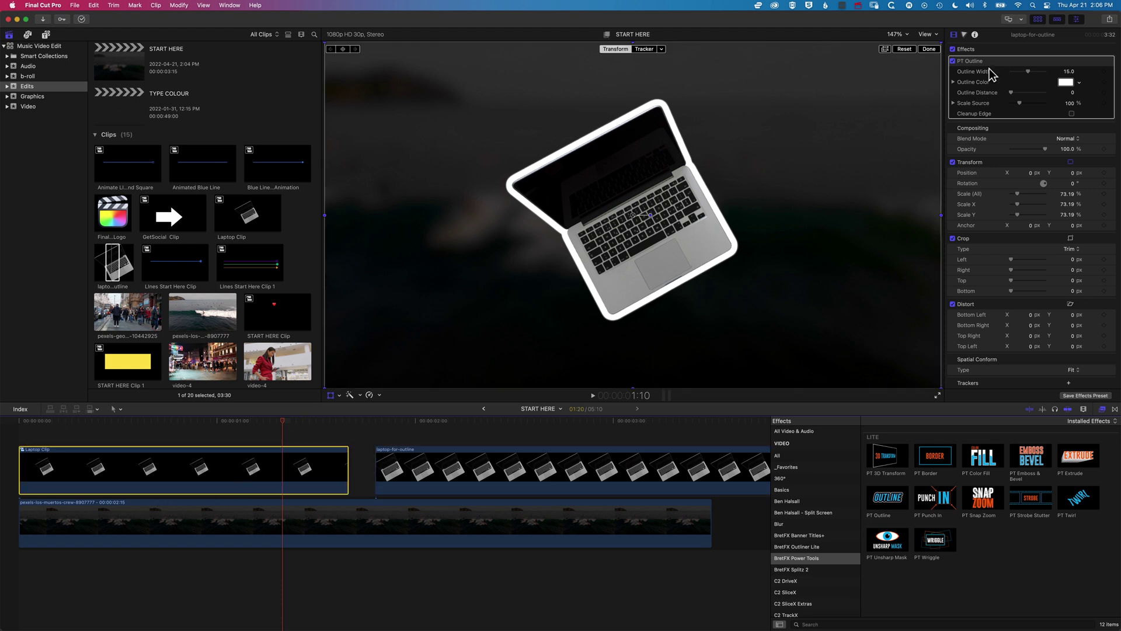
{"action": "left_click_drag", "start_coordinate": [1011, 92], "coordinate": [1028, 99]}
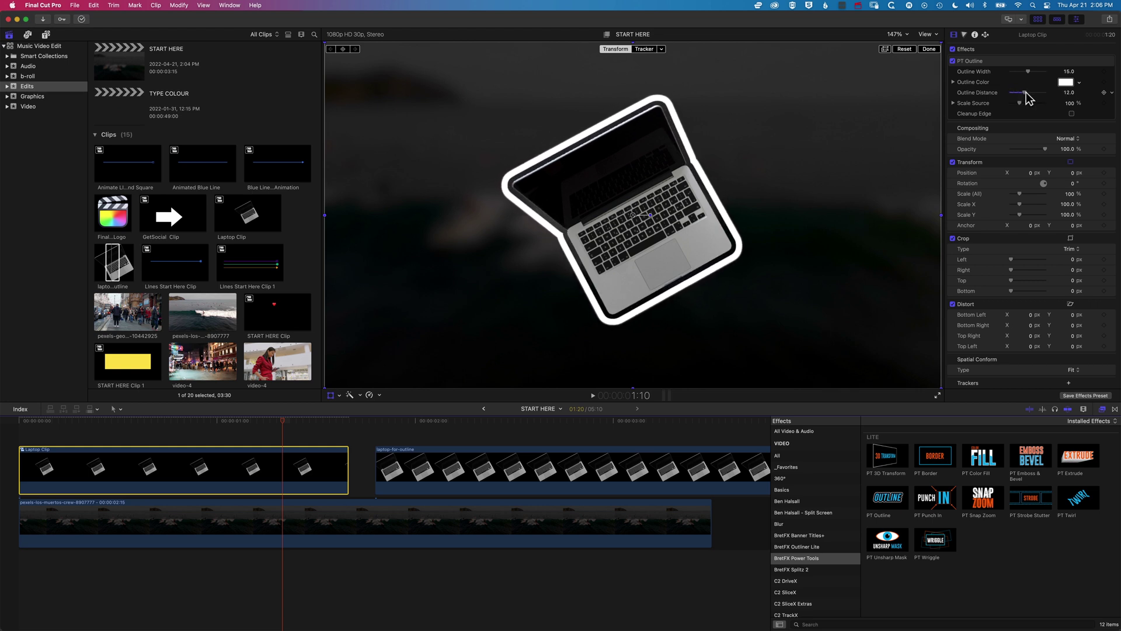
{"action": "left_click_drag", "start_coordinate": [888, 505], "coordinate": [314, 479]}
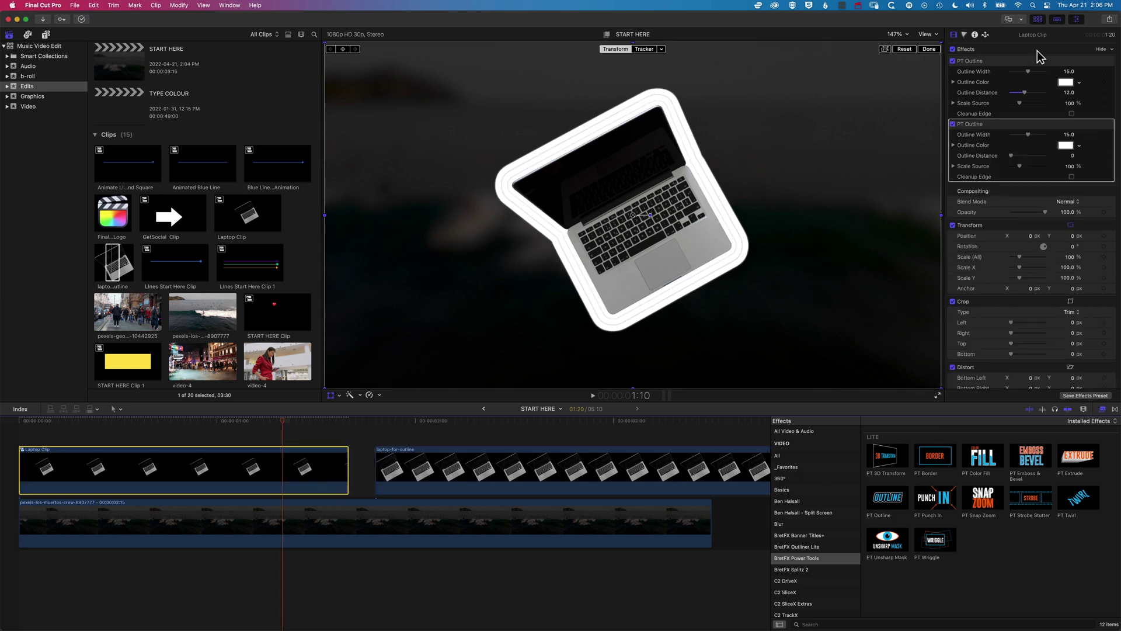
{"action": "left_click", "coordinate": [1080, 145]}
{"action": "left_click", "coordinate": [1057, 169]}
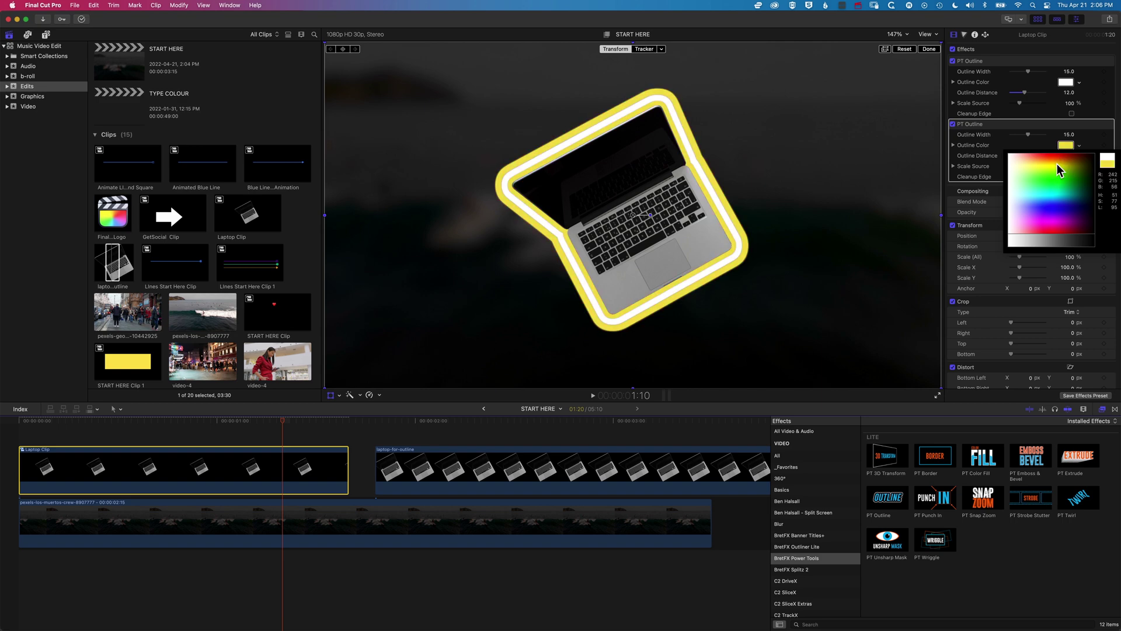
{"action": "key", "text": "Escape"}
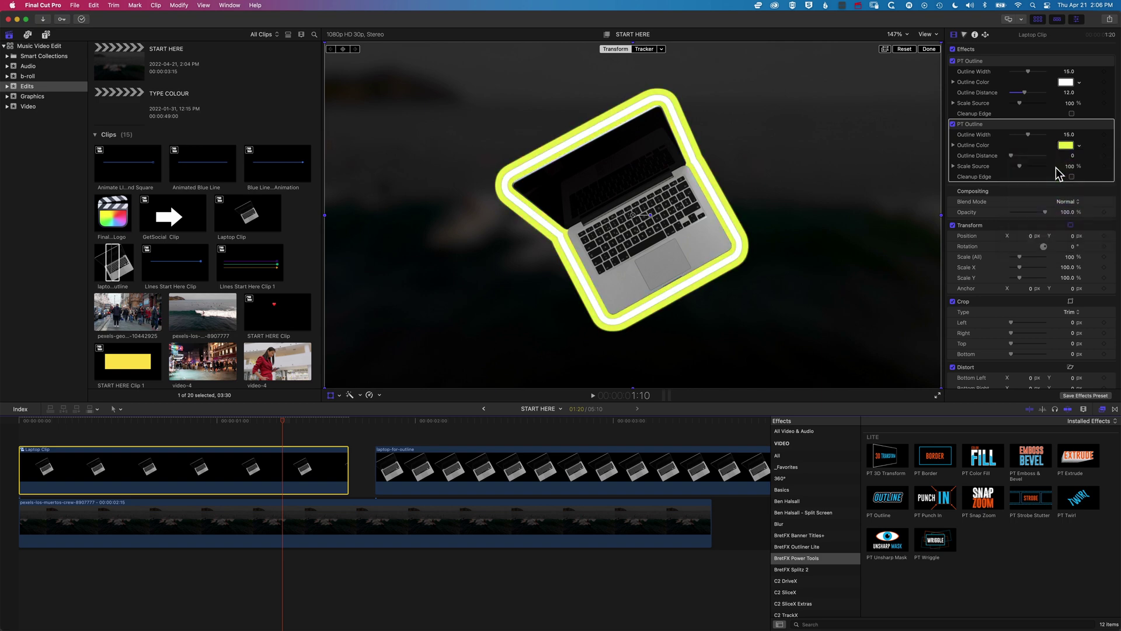
Make the first outline blue and push the yellow outline out to distance 13
{"action": "left_click", "coordinate": [1079, 82]}
{"action": "left_click", "coordinate": [1061, 111]}
{"action": "left_click_drag", "start_coordinate": [1060, 111], "coordinate": [1050, 139]}
{"action": "key", "text": "Escape"}
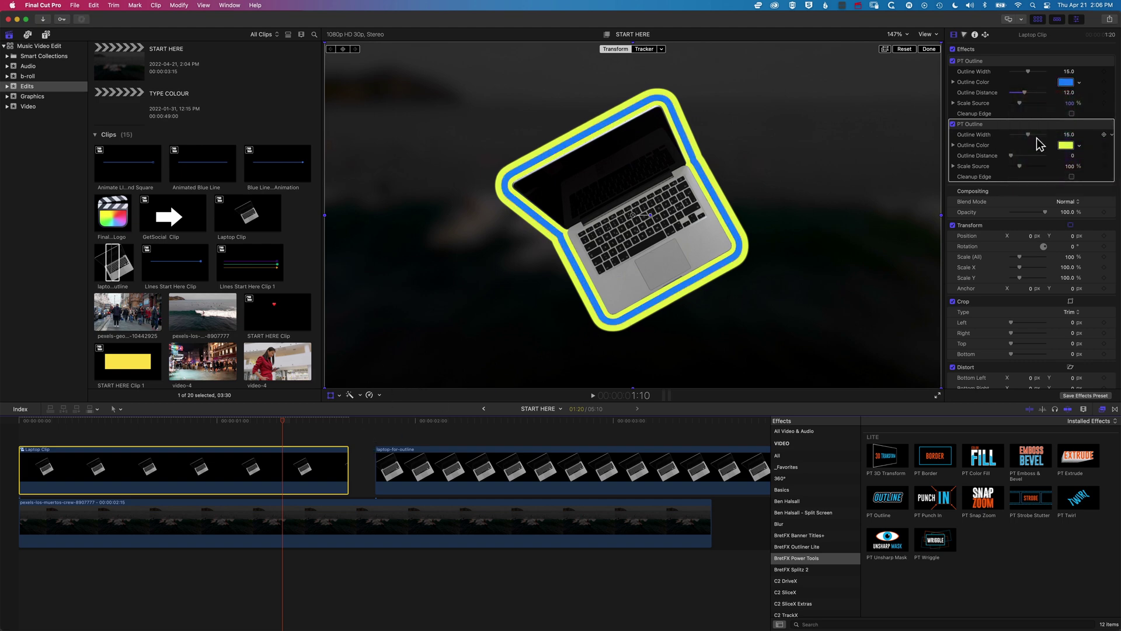
{"action": "left_click_drag", "start_coordinate": [1016, 157], "coordinate": [1026, 155]}
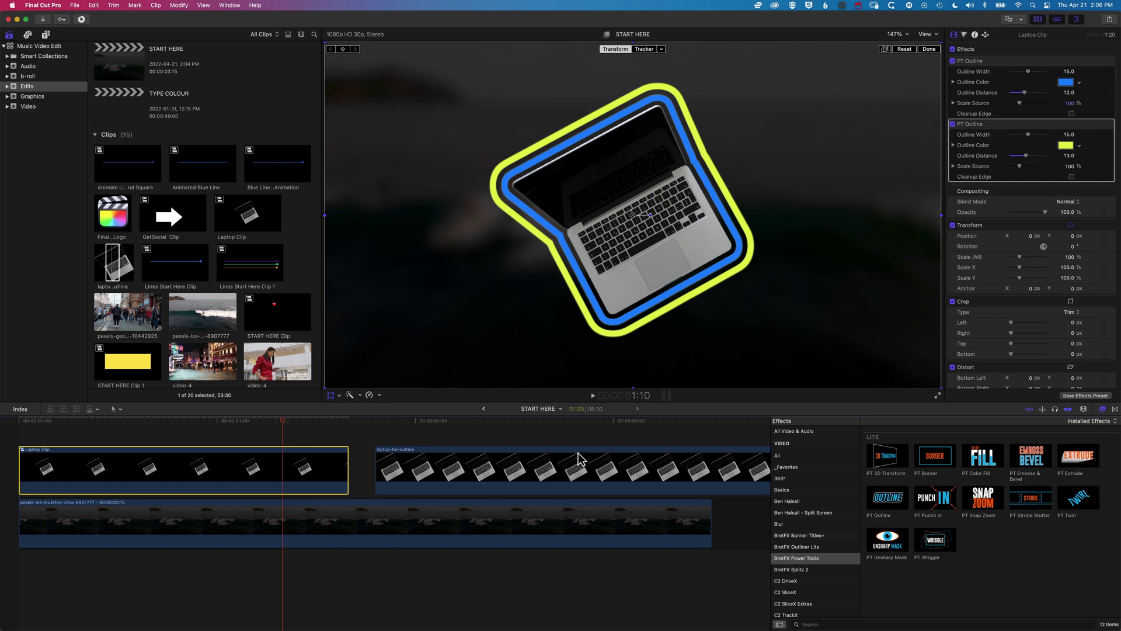
Add a second PT Outline to laptop-for-outline, coloured yellow-green with width 27
{"action": "left_click", "coordinate": [546, 422]}
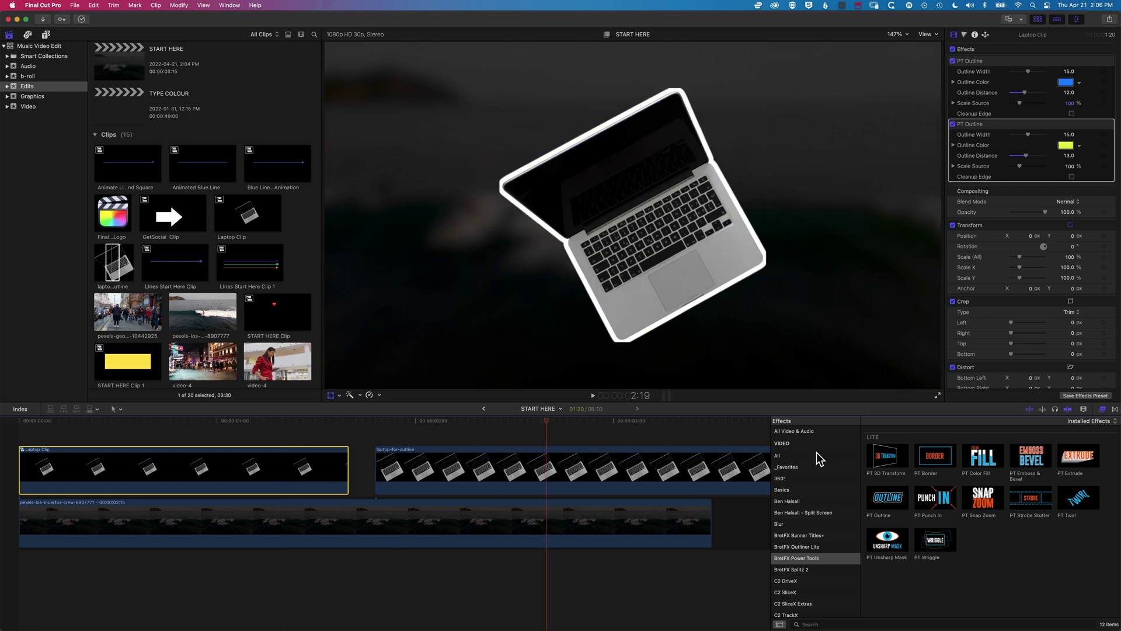
{"action": "left_click", "coordinate": [889, 498]}
{"action": "left_click_drag", "start_coordinate": [824, 486], "coordinate": [606, 462]}
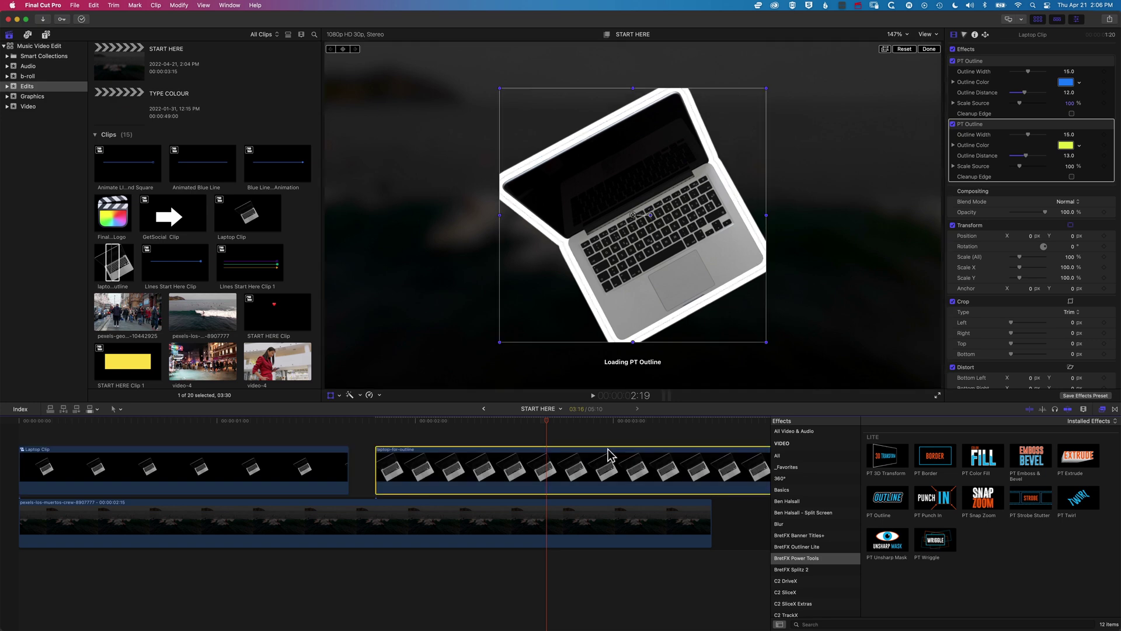
{"action": "left_click", "coordinate": [1078, 148]}
{"action": "left_click", "coordinate": [1064, 166]}
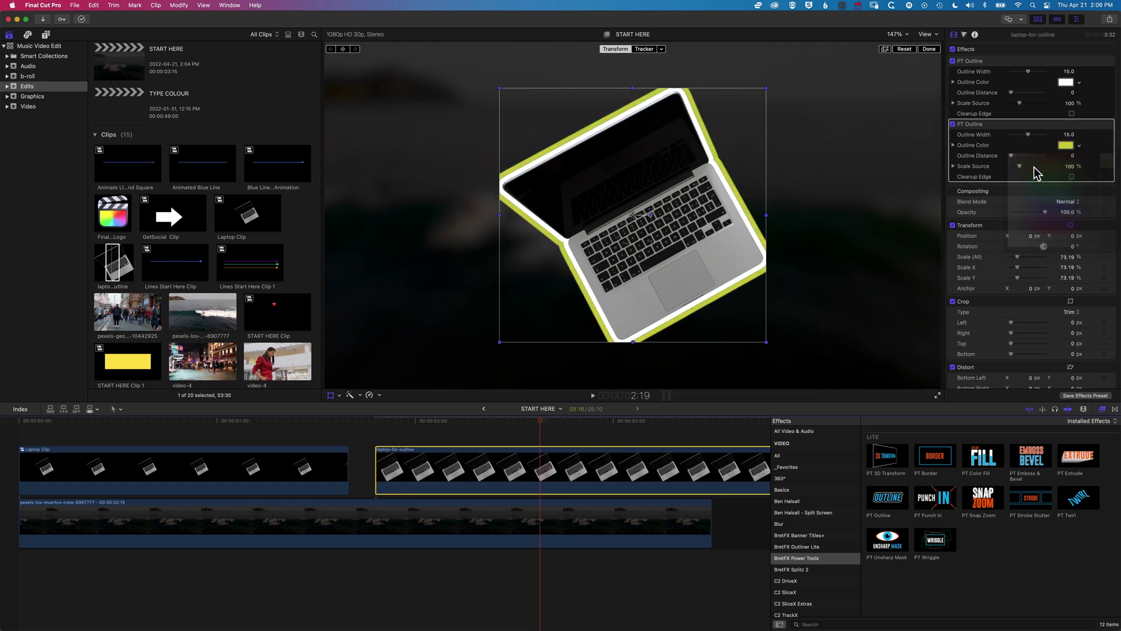
{"action": "left_click_drag", "start_coordinate": [1037, 134], "coordinate": [1043, 133]}
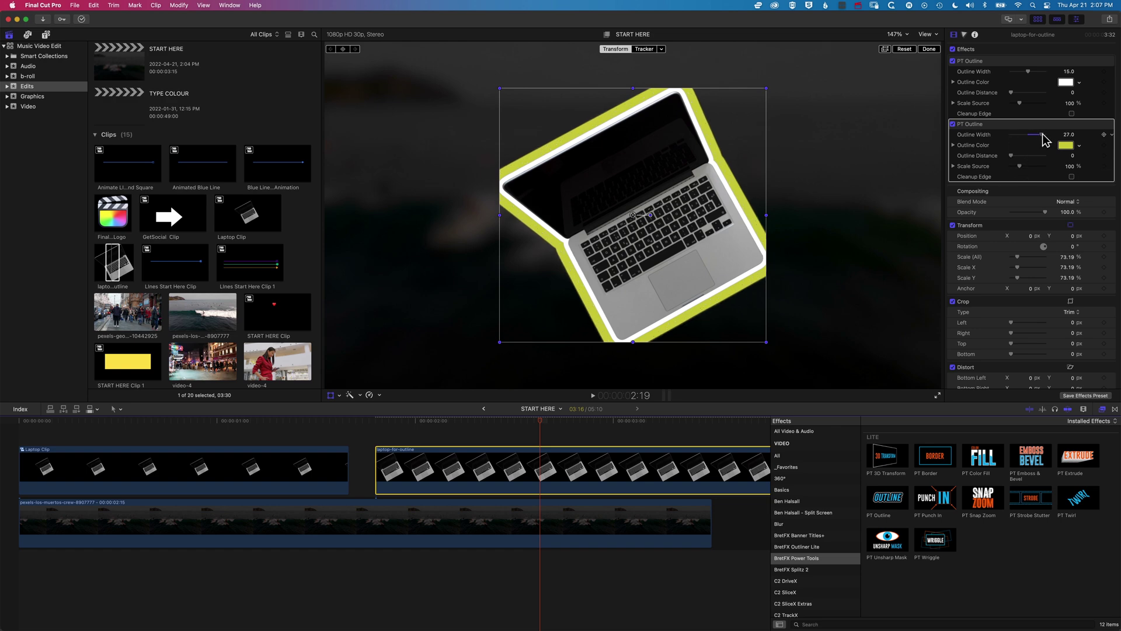
{"action": "left_click", "coordinate": [275, 422]}
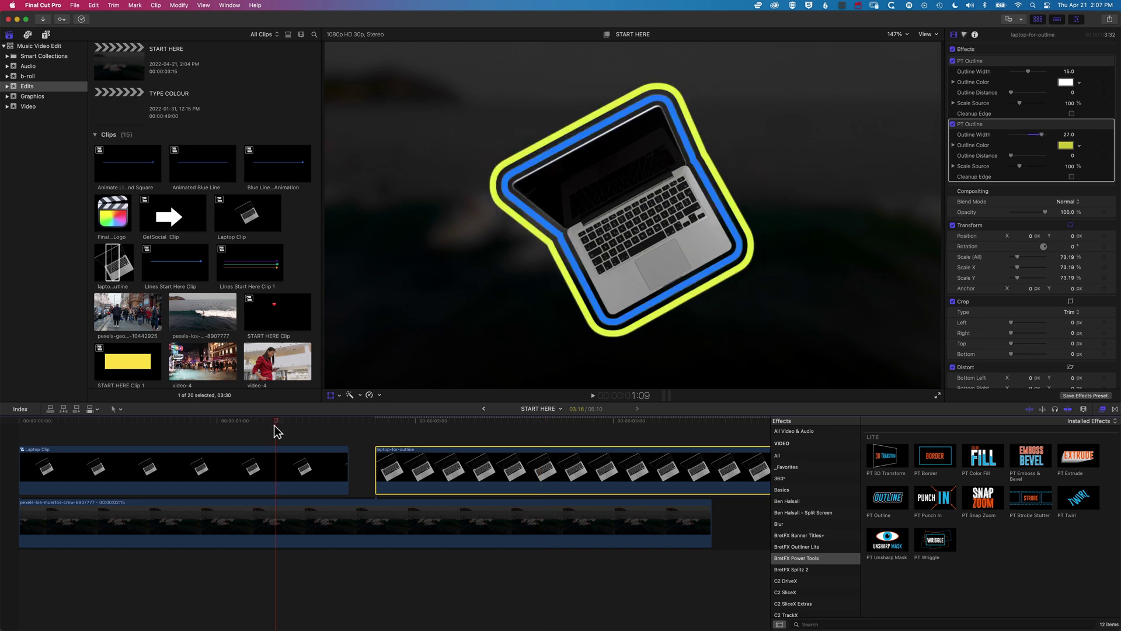
{"action": "left_click", "coordinate": [272, 465]}
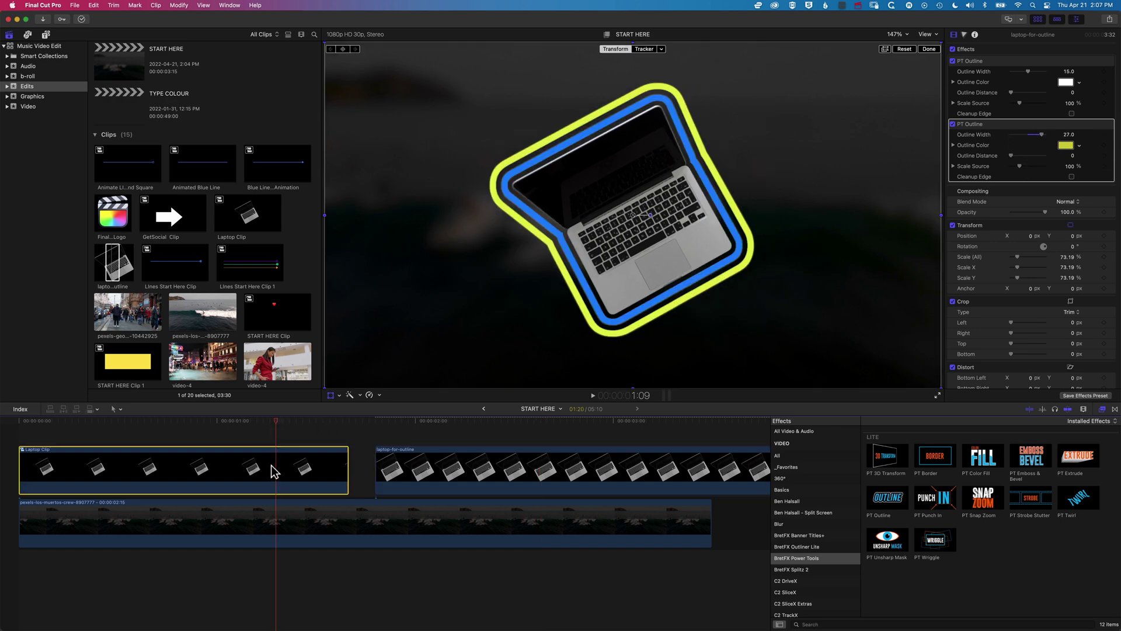
{"action": "left_click", "coordinate": [77, 6]}
{"action": "mouse_move", "coordinate": [81, 18]}
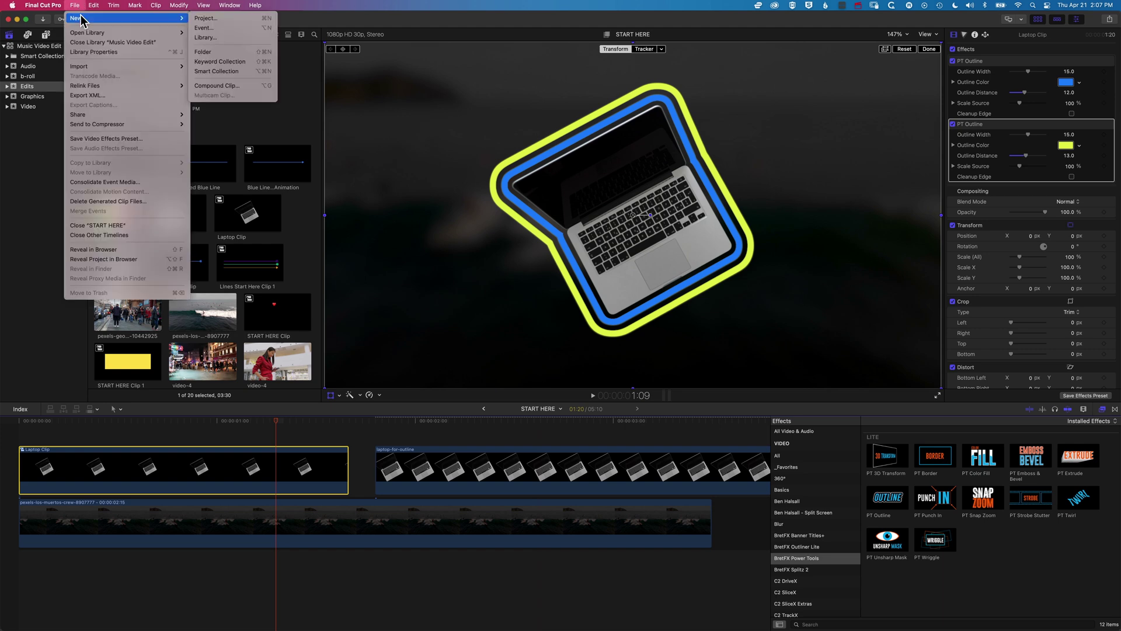
{"action": "left_click", "coordinate": [224, 87]}
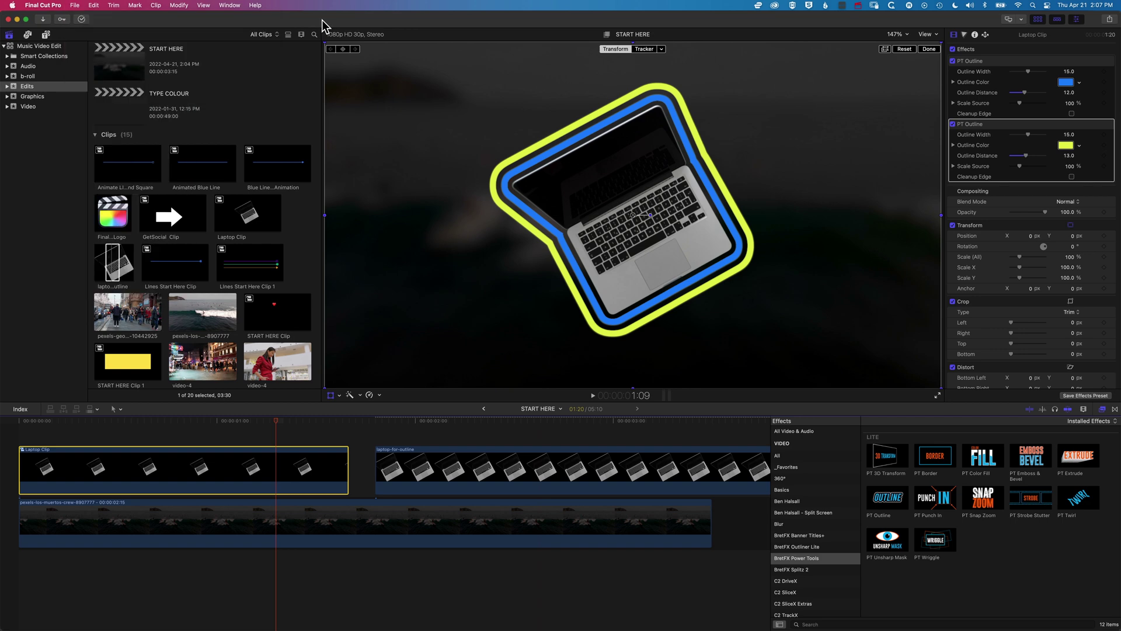